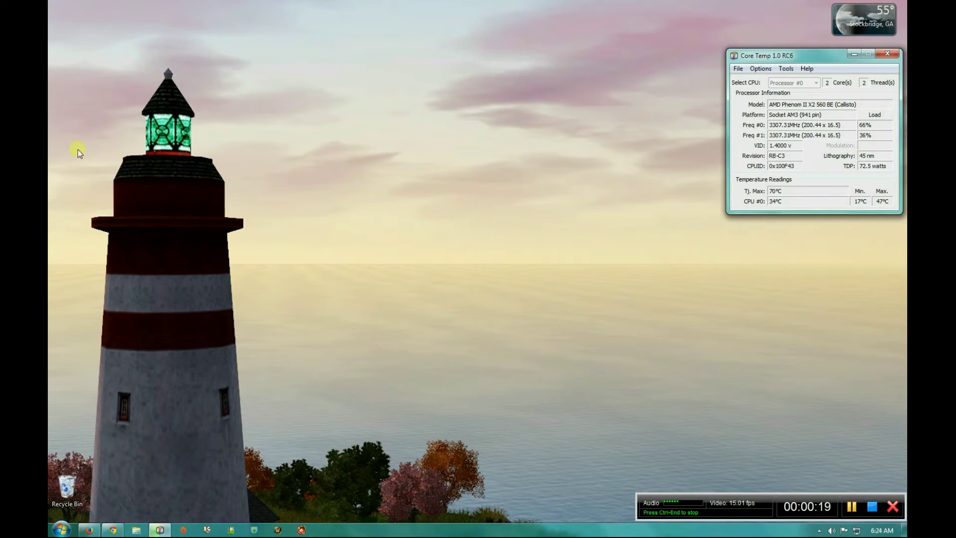
# In Firefox, open the s3pe Package Editor thread and review its Windows prerequisites and the Windows Easy Installer download
pyautogui.click(89, 530)
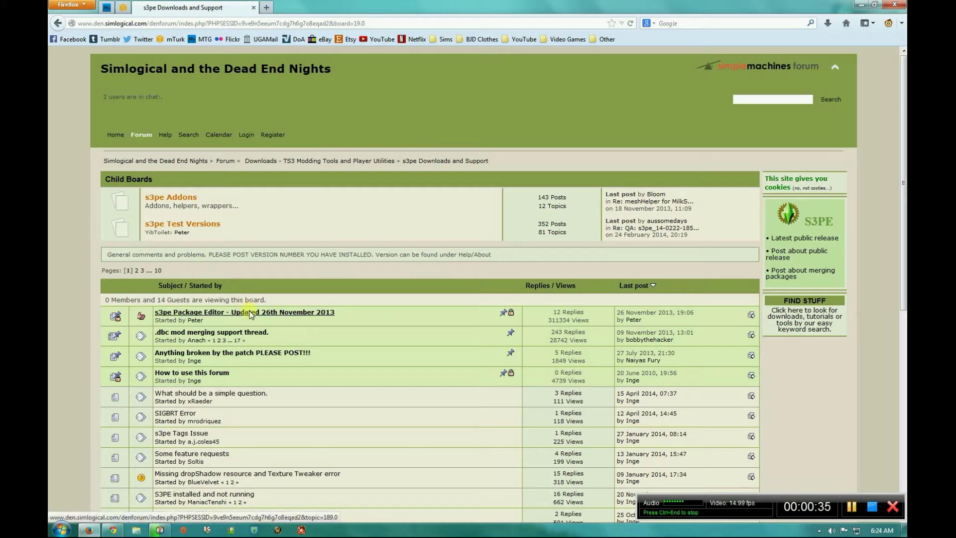
pyautogui.click(248, 314)
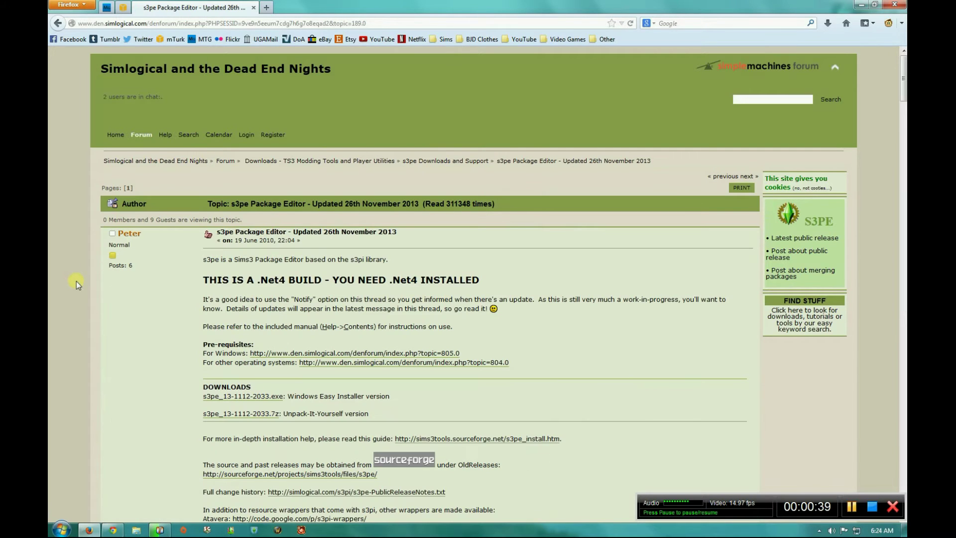
pyautogui.scroll(-2, 92, 328)
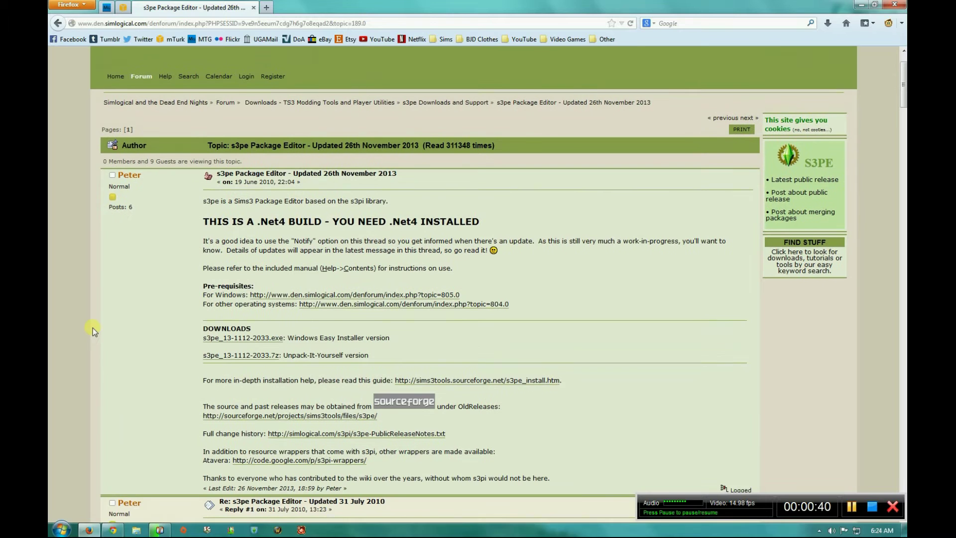
pyautogui.click(292, 298)
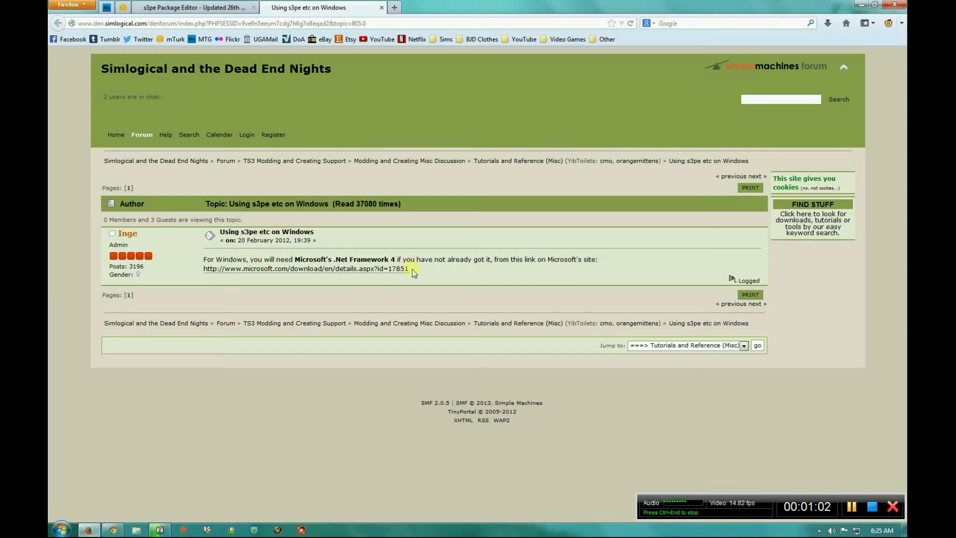
pyautogui.click(382, 8)
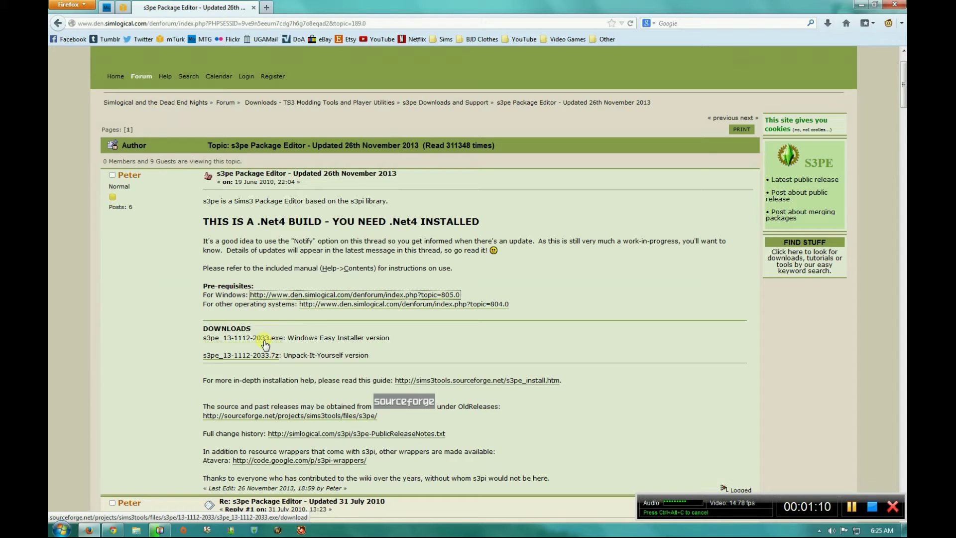
pyautogui.click(264, 344)
pyautogui.click(860, 6)
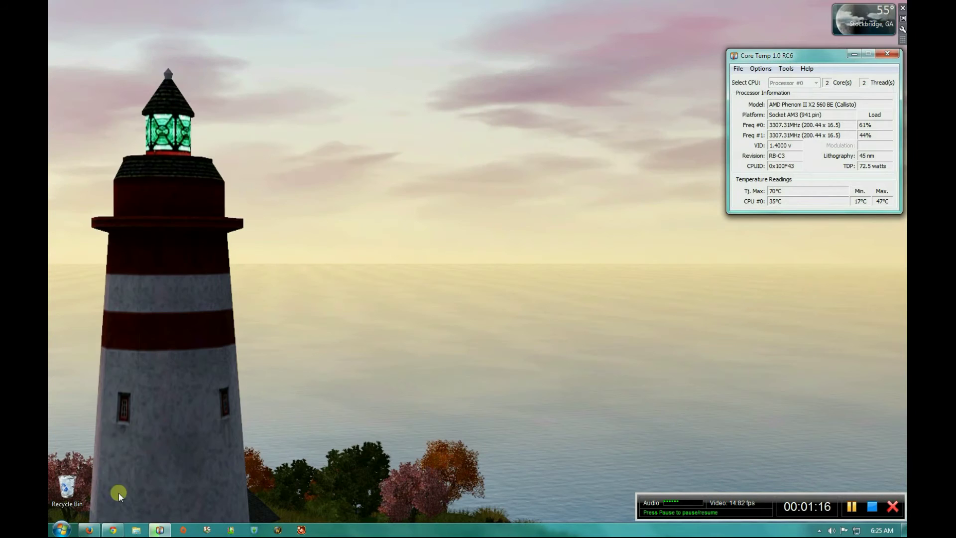
# Launch s3pe and reposition its window on the desktop
pyautogui.click(61, 528)
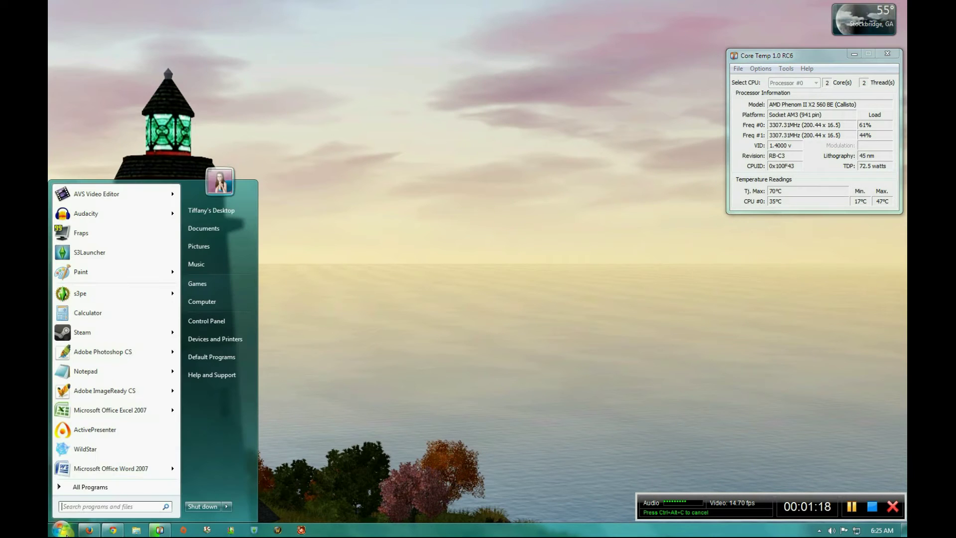
pyautogui.click(99, 295)
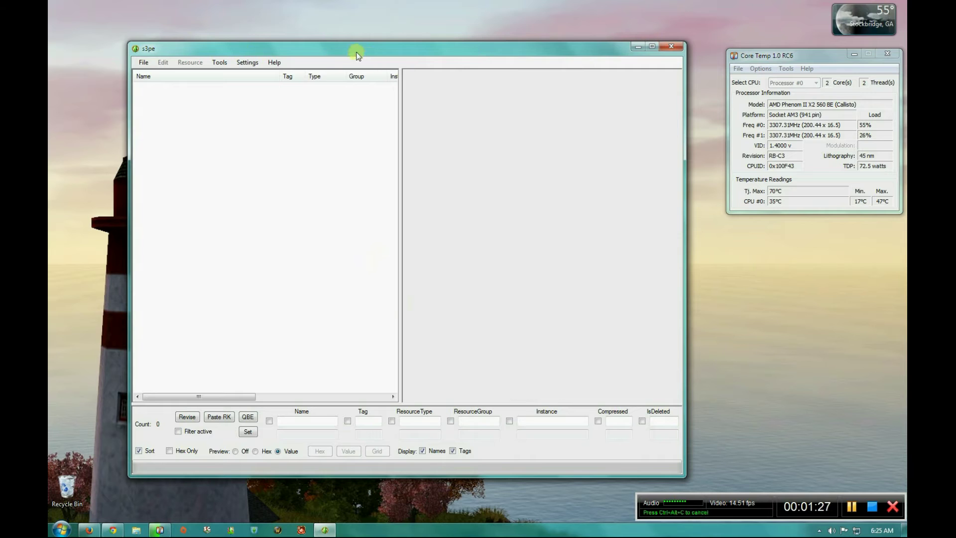
pyautogui.moveTo(356, 53); pyautogui.dragTo(382, 38)
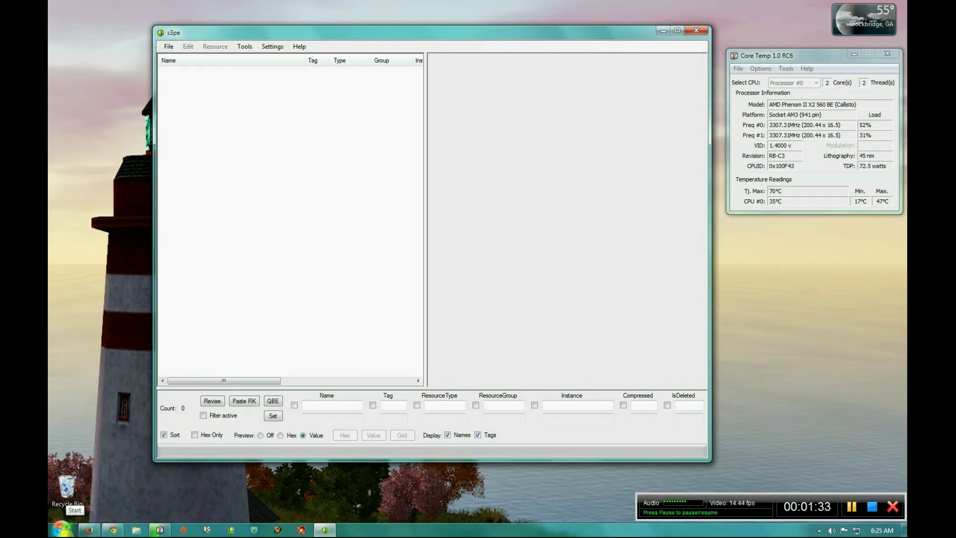
pyautogui.click(74, 530)
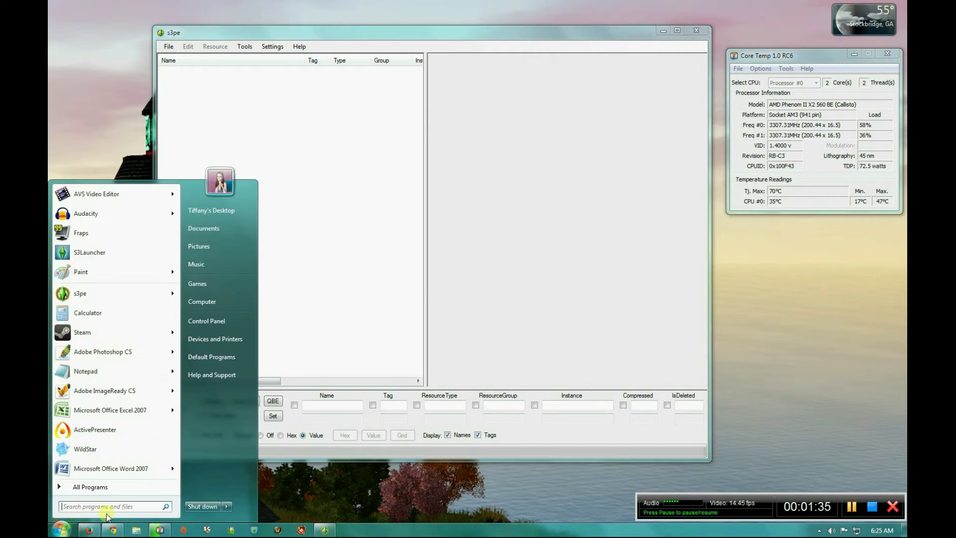
pyautogui.click(74, 530)
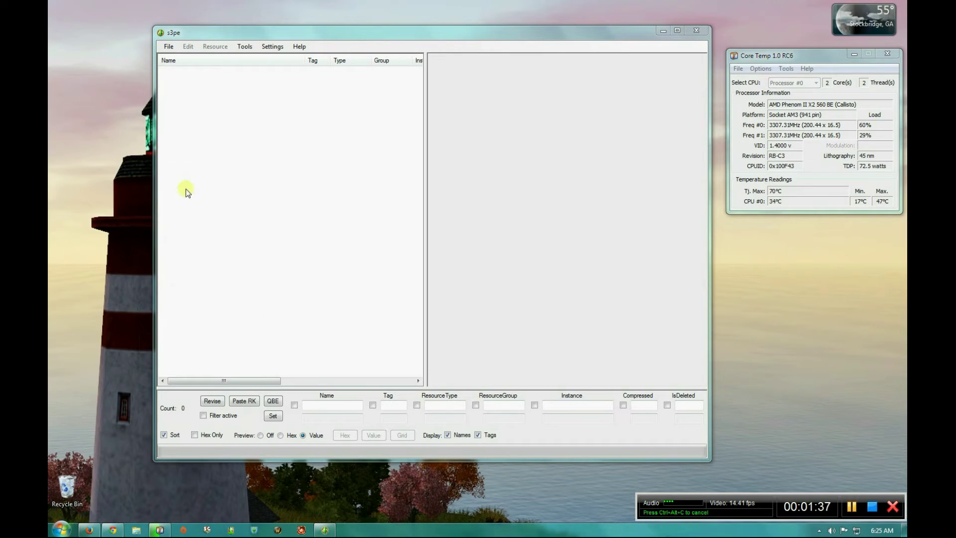
# Create a new package in s3pe and start an experimental import as dbc
pyautogui.click(173, 46)
pyautogui.click(180, 59)
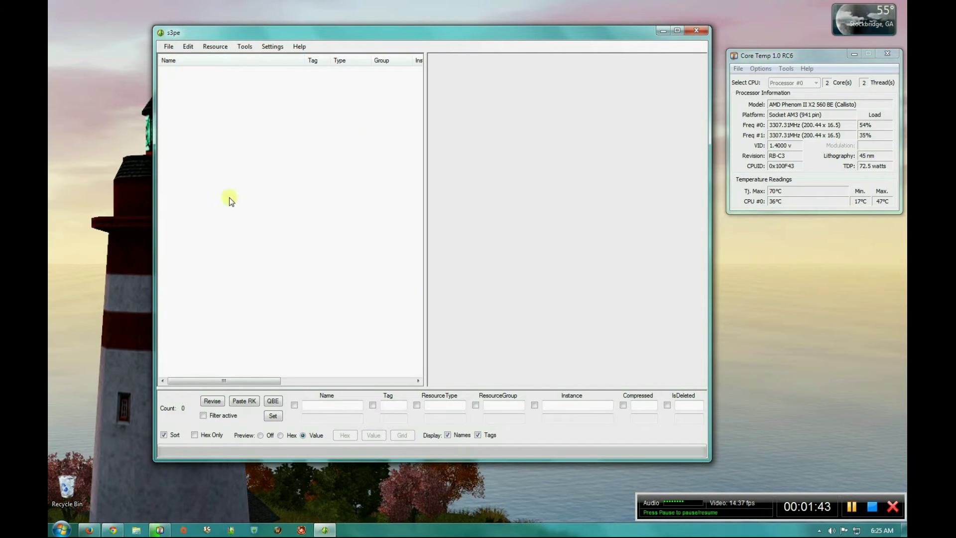
pyautogui.rightClick(289, 206)
pyautogui.moveTo(337, 333)
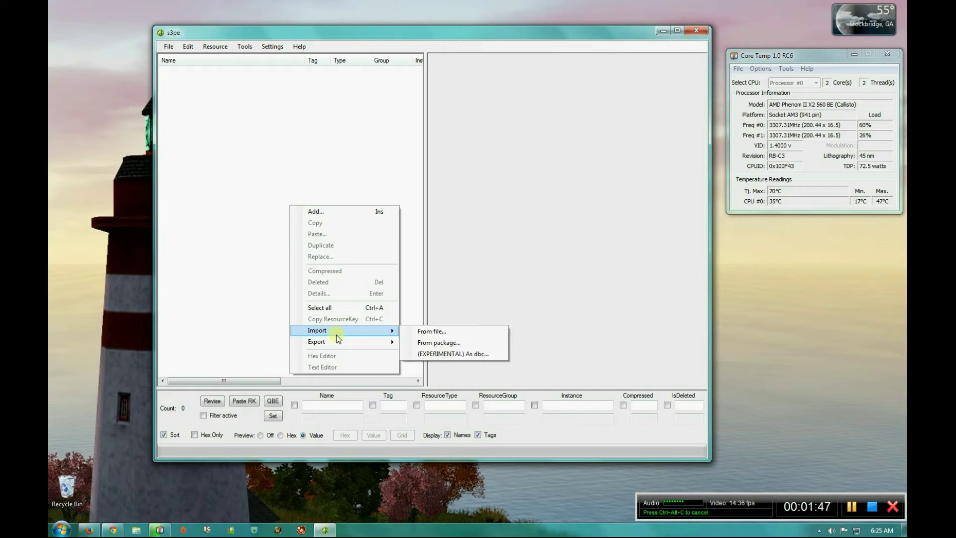
pyautogui.click(496, 355)
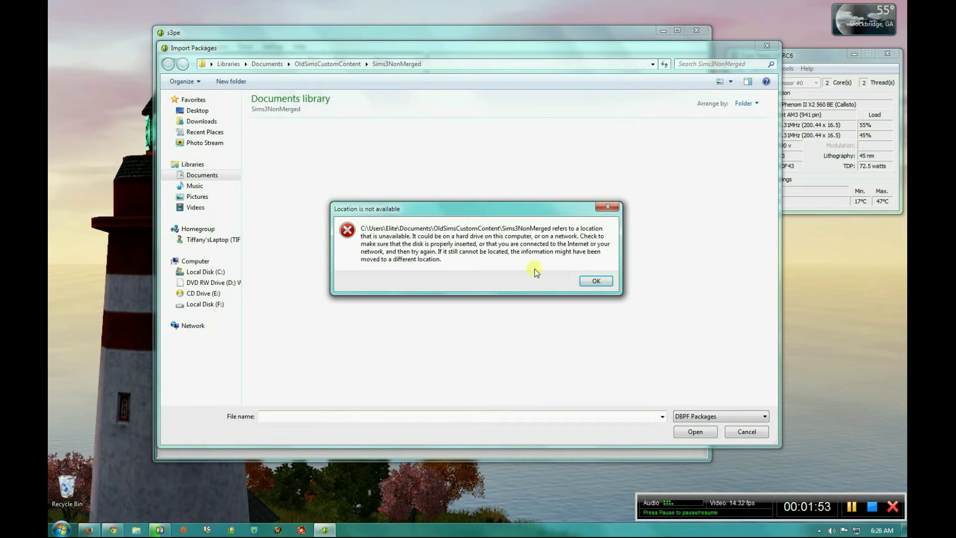
# Choose all the packages in Documents > Sims3NonMerged > Hair > ANUBIS for the import
pyautogui.click(599, 282)
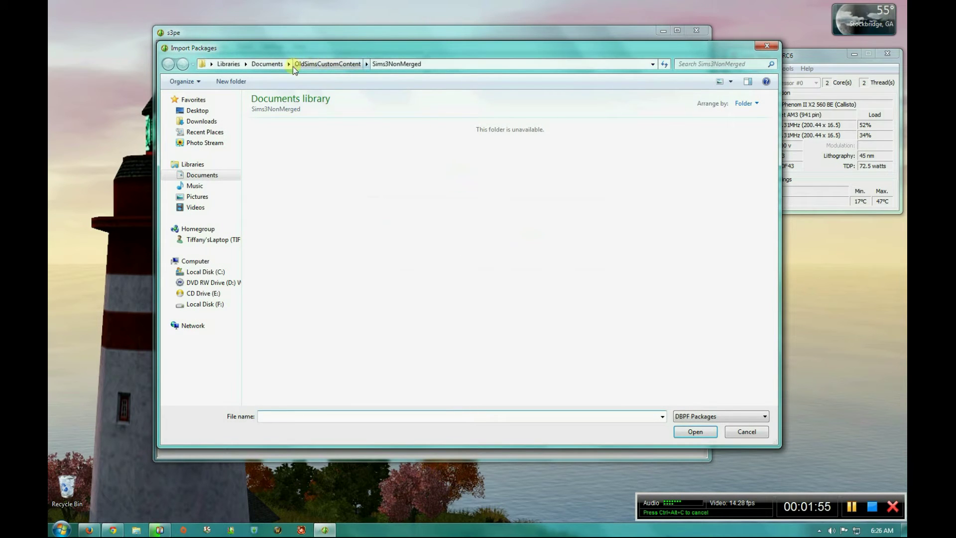
pyautogui.click(265, 65)
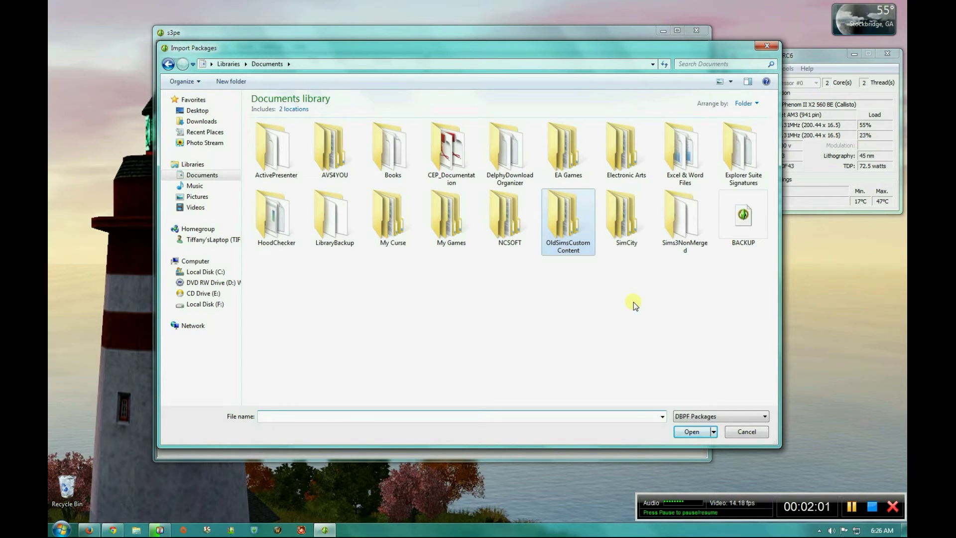
pyautogui.doubleClick(684, 228)
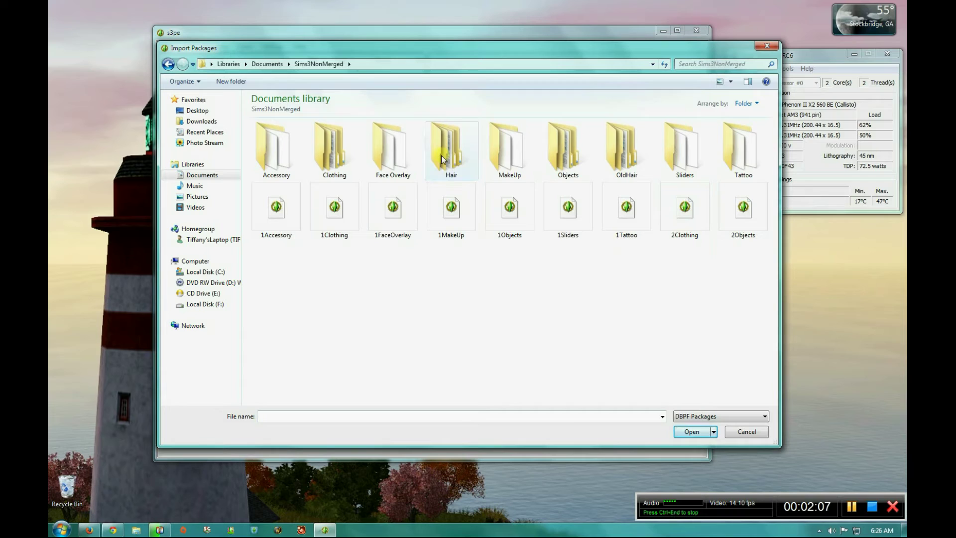
pyautogui.doubleClick(442, 155)
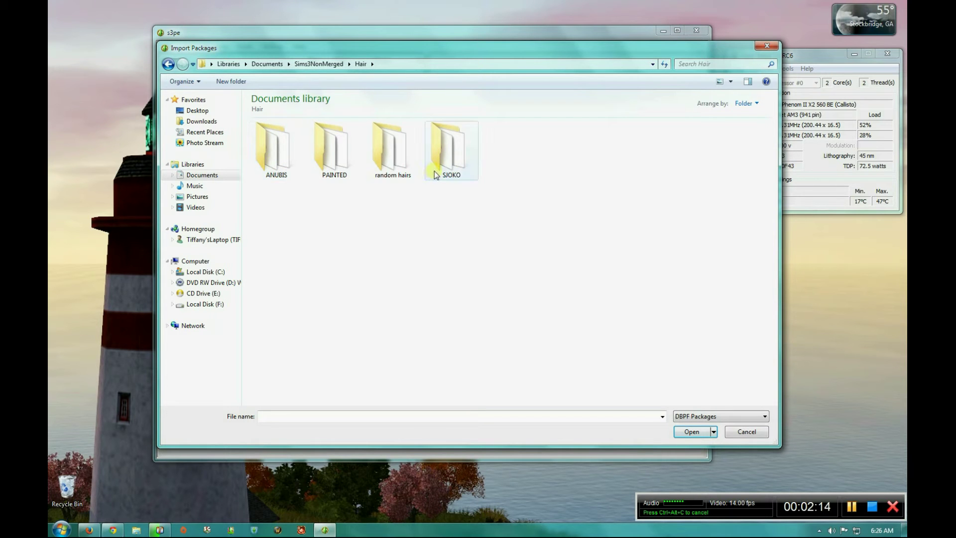
pyautogui.doubleClick(273, 159)
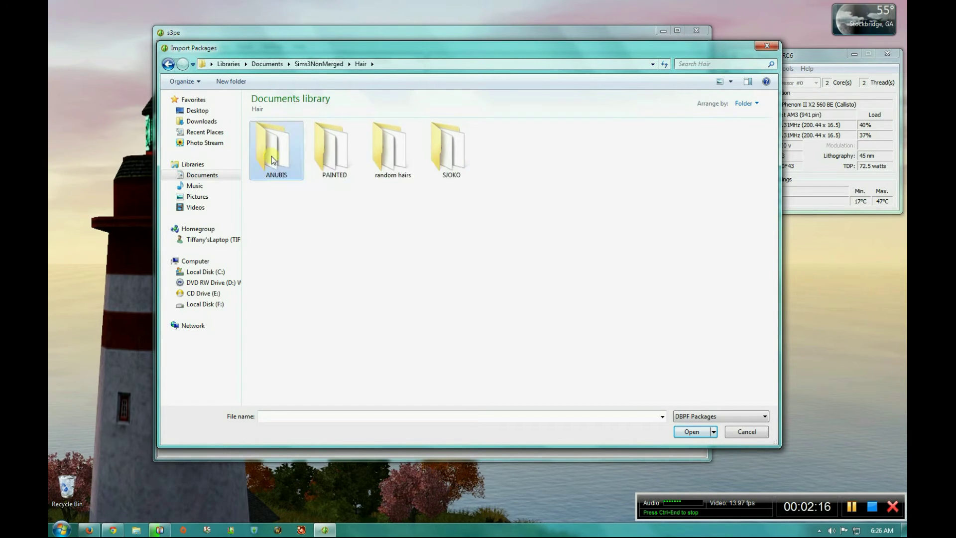
pyautogui.moveTo(281, 385); pyautogui.dragTo(748, 132)
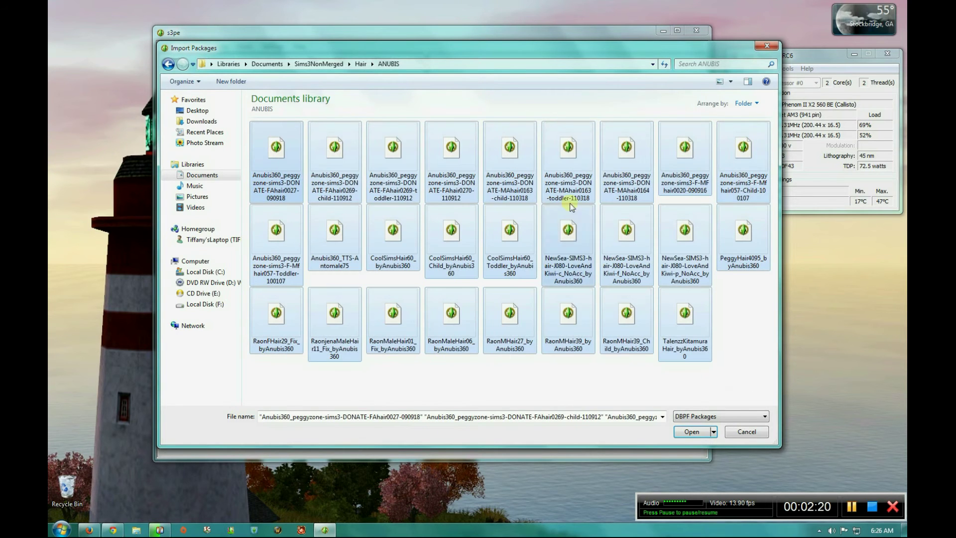
pyautogui.click(695, 432)
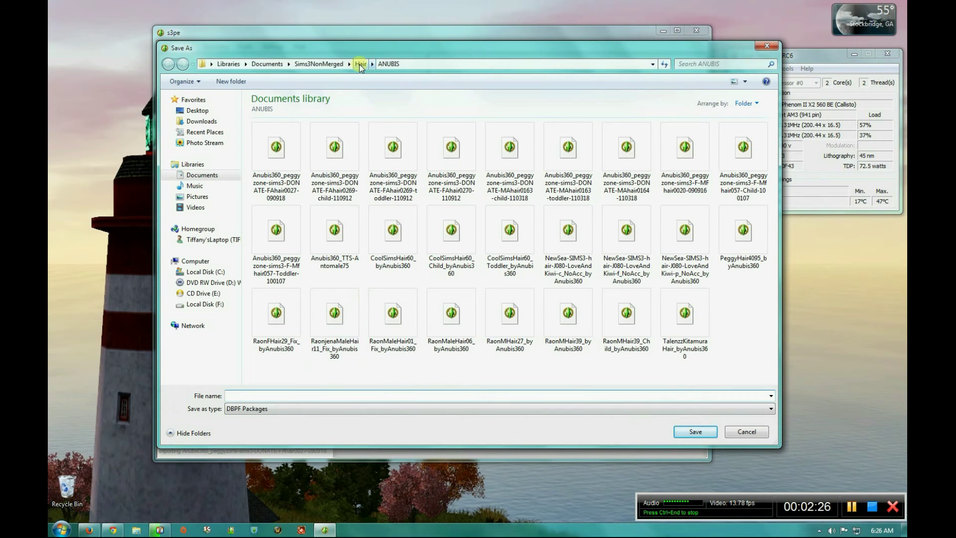
# Save the merged package as HairAnubis in the Hair folder
pyautogui.click(360, 65)
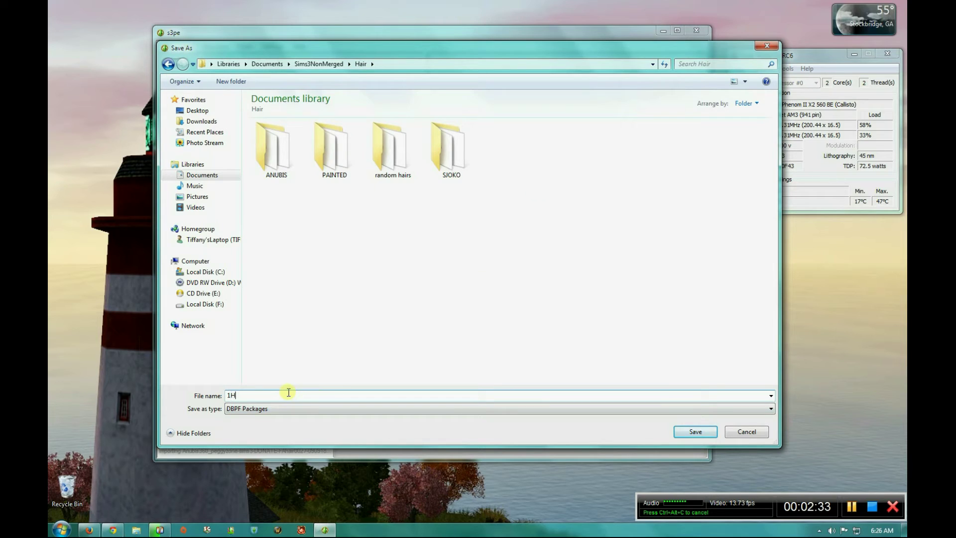
pyautogui.write('airAnubis')
pyautogui.press('BackSpace')
pyautogui.press('BackSpace')
pyautogui.press('BackSpace')
pyautogui.press('BackSpace')
pyautogui.press('BackSpace')
pyautogui.press('BackSpace')
pyautogui.press('BackSpace')
pyautogui.press('BackSpace')
pyautogui.press('BackSpace')
pyautogui.press('BackSpace')
pyautogui.write('HairAnub')
pyautogui.click(696, 432)
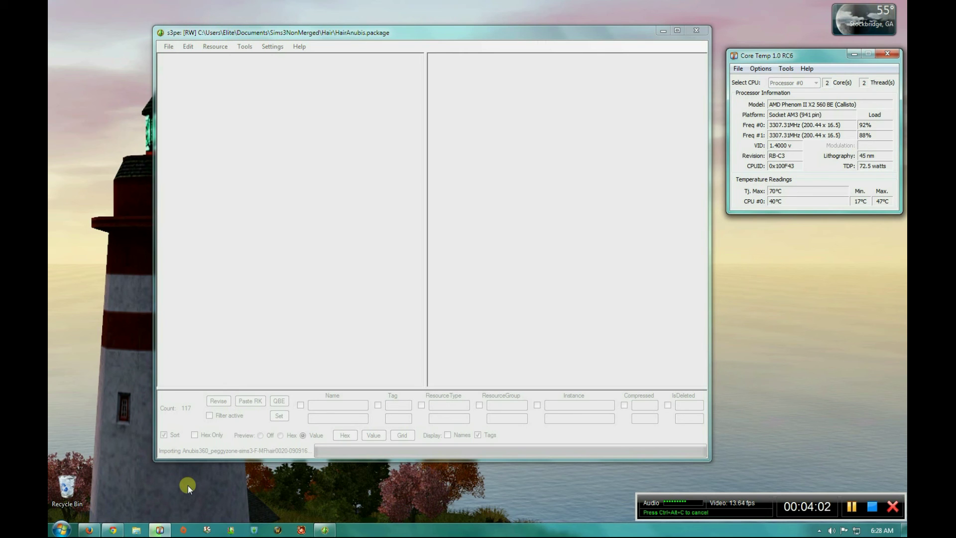
# In Windows Explorer, open Documents > Electronic Arts > The Sims 3 > Mods > Packages and look through its files
pyautogui.click(136, 530)
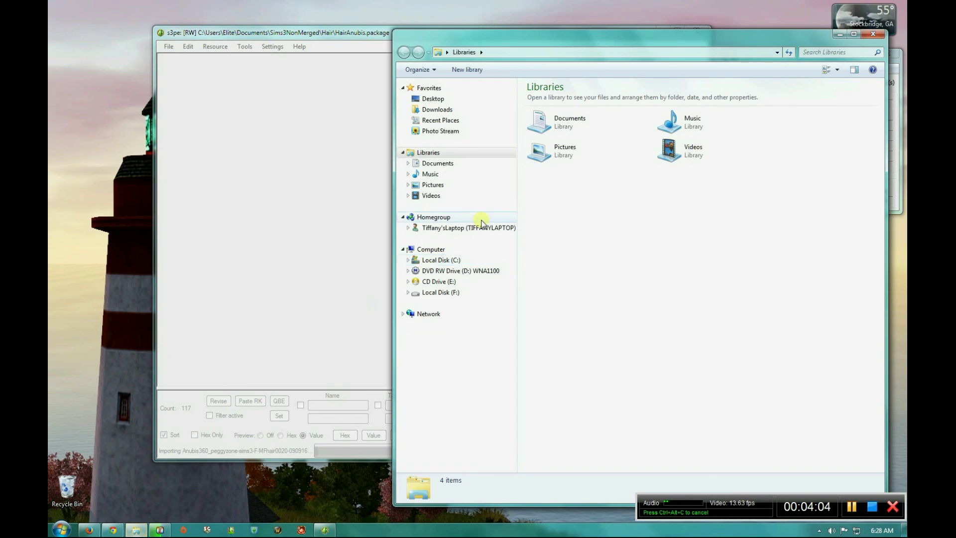
pyautogui.doubleClick(558, 117)
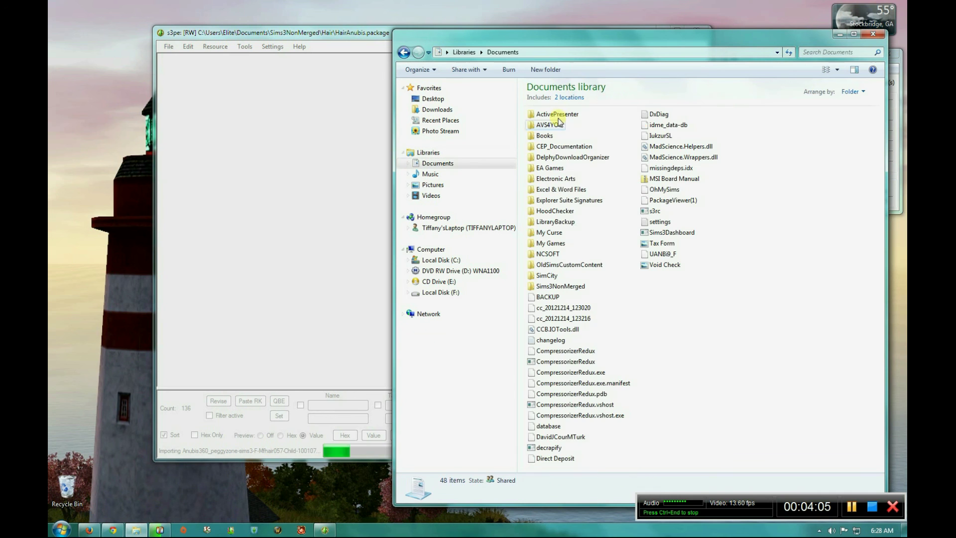
pyautogui.doubleClick(565, 180)
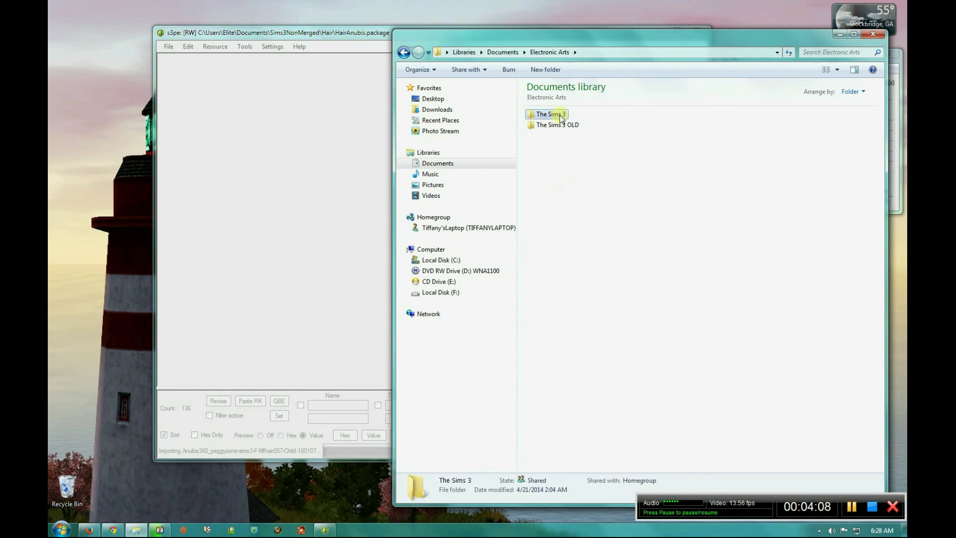
pyautogui.doubleClick(542, 115)
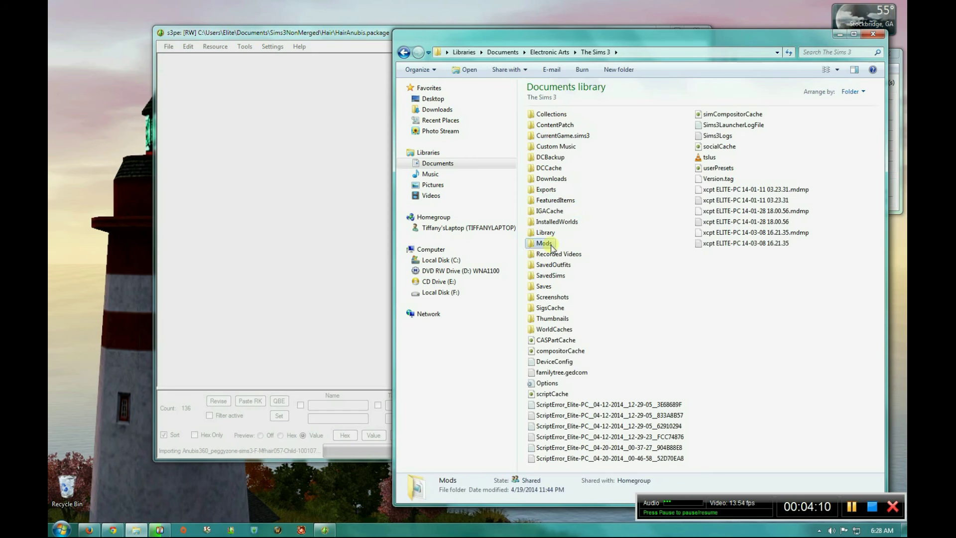
pyautogui.doubleClick(544, 243)
pyautogui.doubleClick(548, 114)
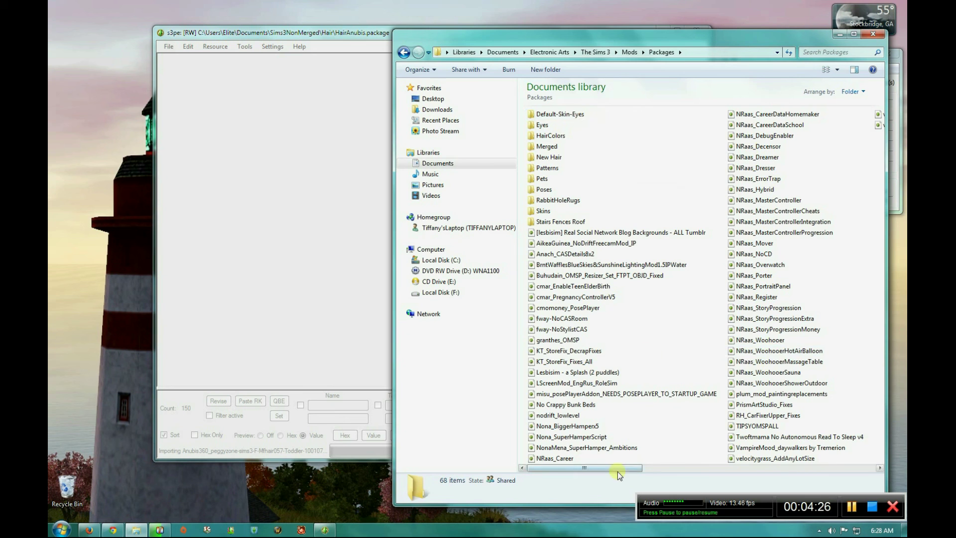
pyautogui.moveTo(617, 468); pyautogui.dragTo(538, 474)
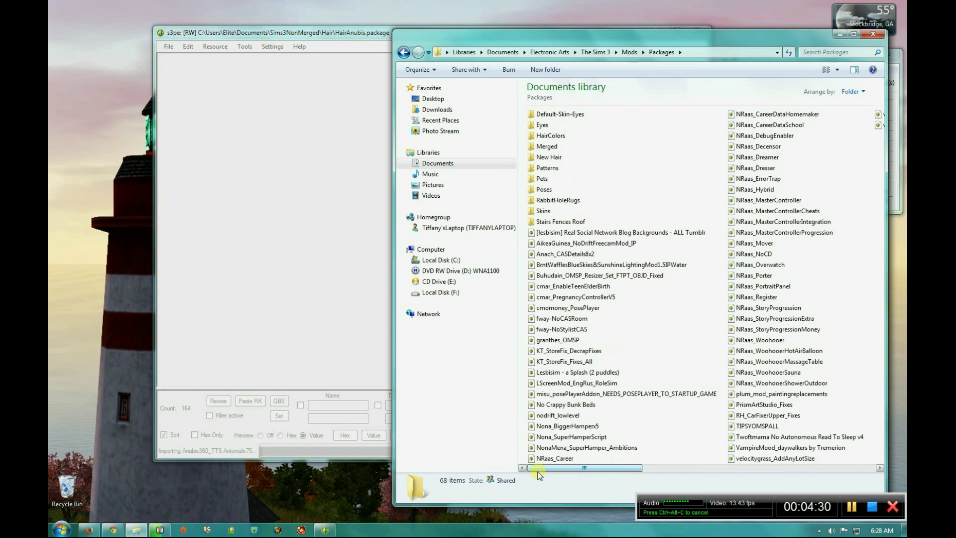